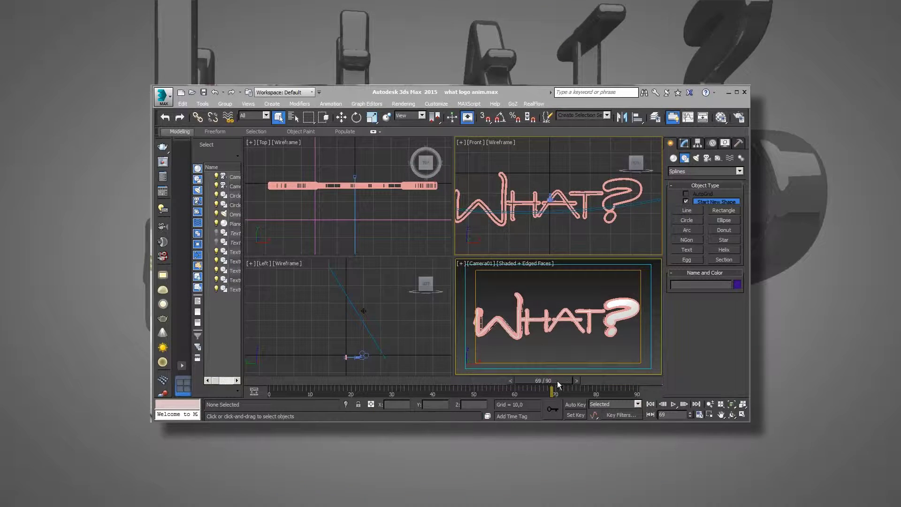
- Jump to frame 90 and open Render Setup, moved aside to keep the viewports visible
mouse_move(558, 383)
mouse_down()
mouse_move(265, 381)
mouse_move(605, 381)
mouse_move(631, 343)
mouse_up()
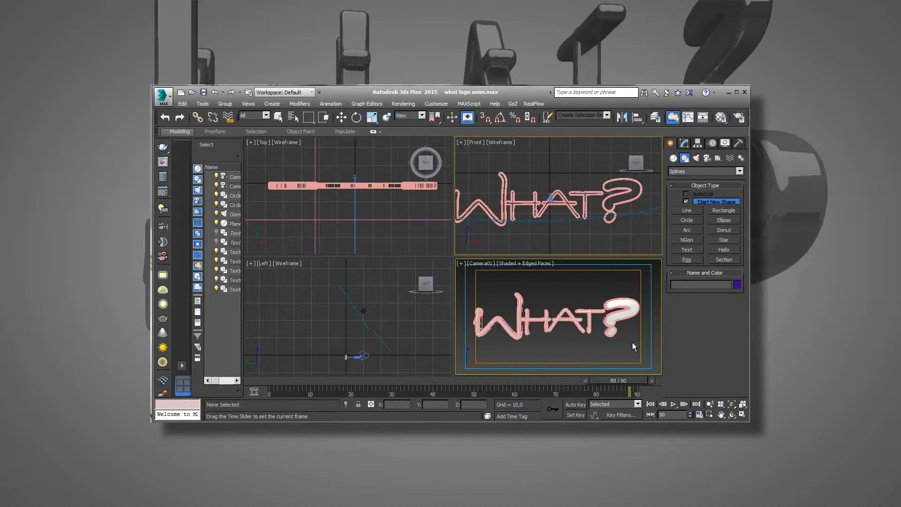
key(q)
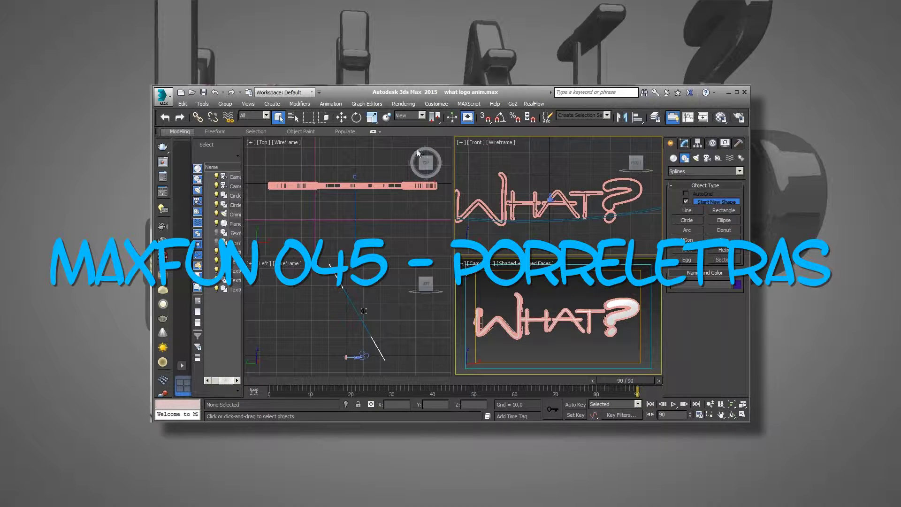
click(404, 104)
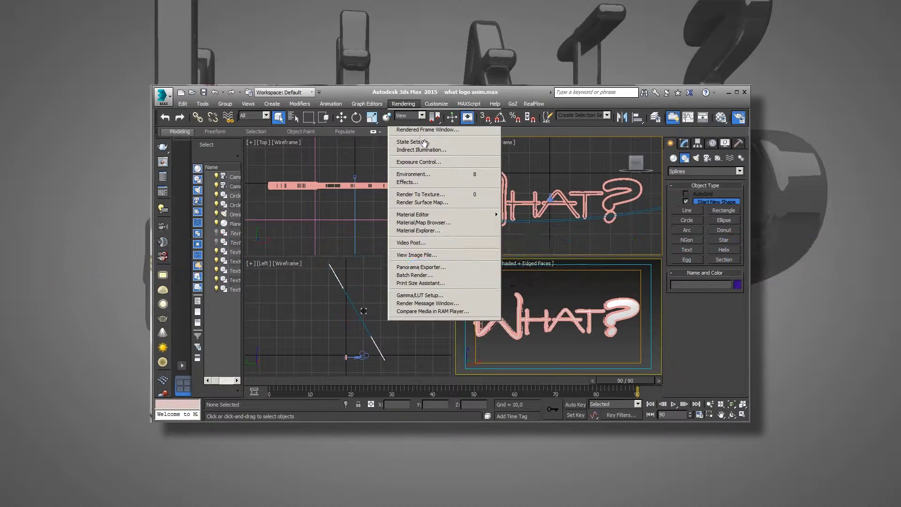
click(410, 122)
scroll(404, 339, down, 5)
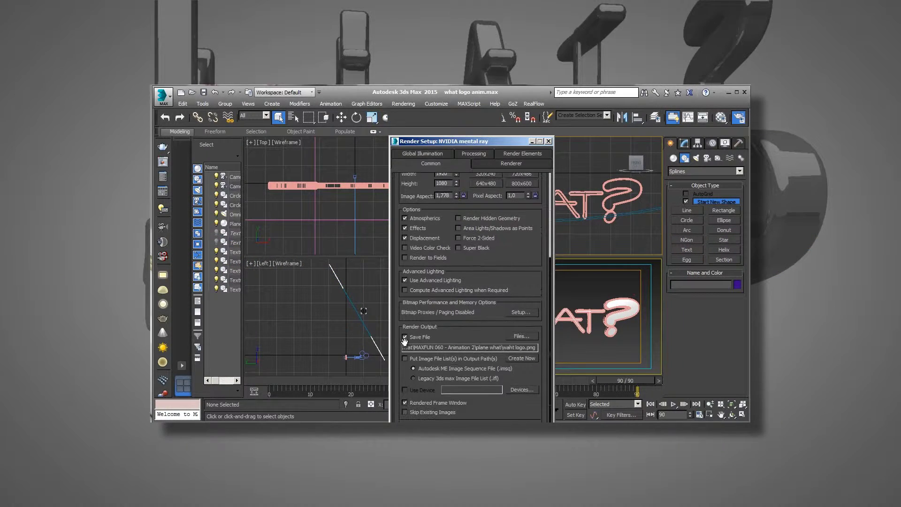
drag(482, 144, 395, 124)
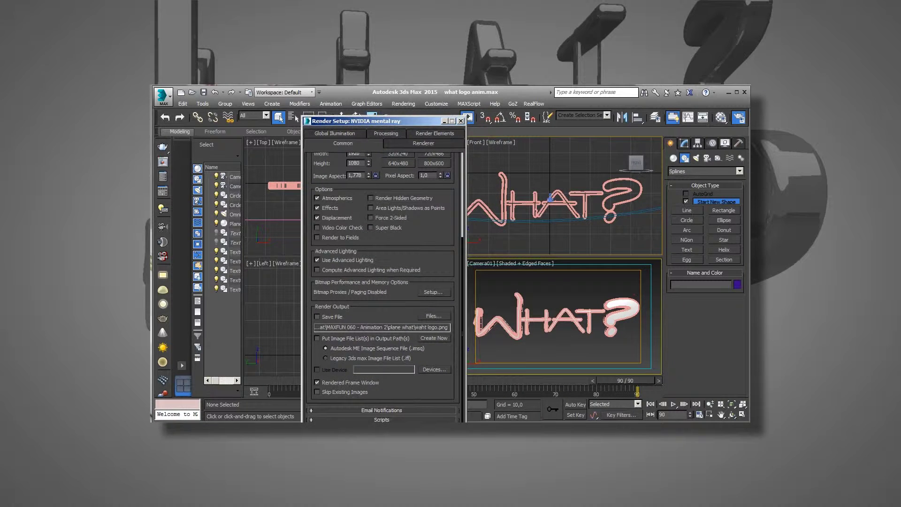
- Render frame 90 through Camera01, check the alpha channel, then close both render windows
key(shift+q)
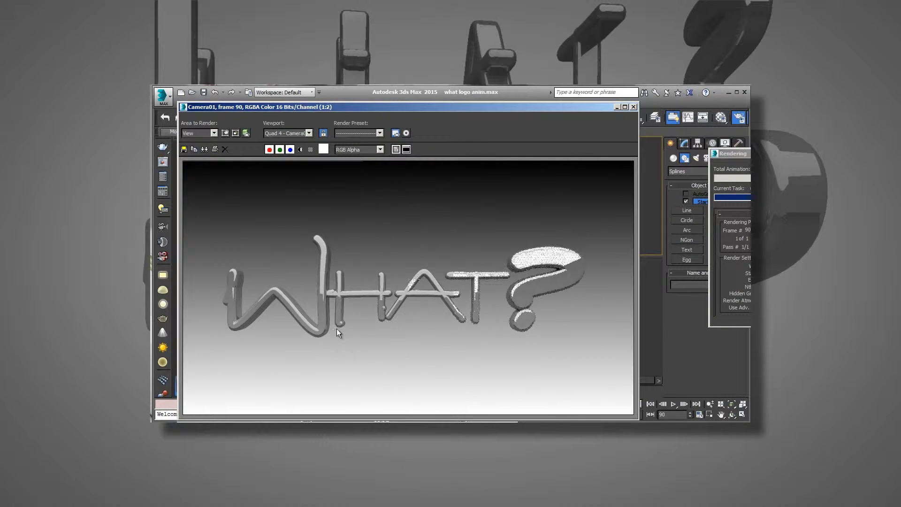
click(299, 149)
click(299, 150)
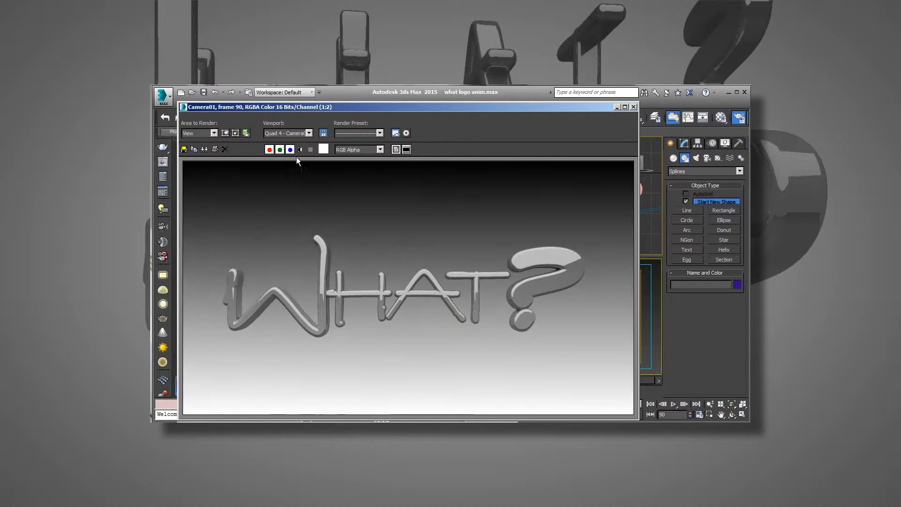
click(633, 107)
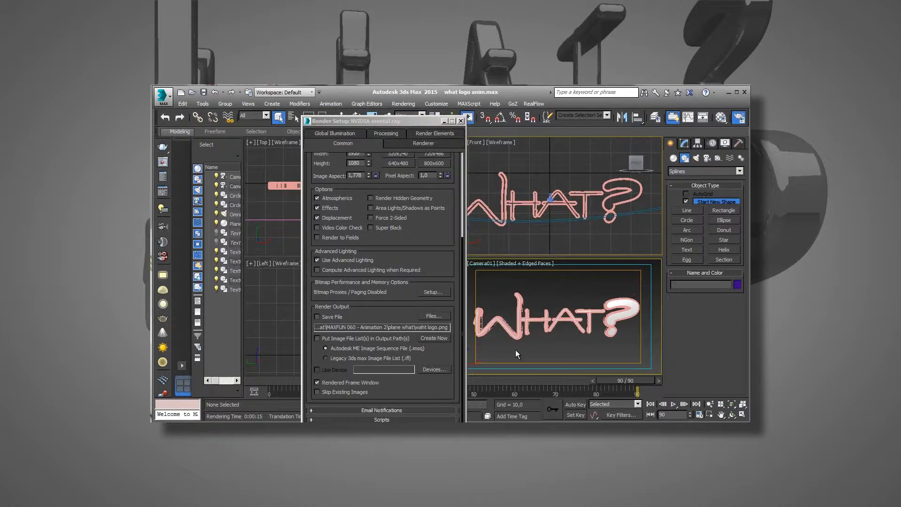
click(461, 121)
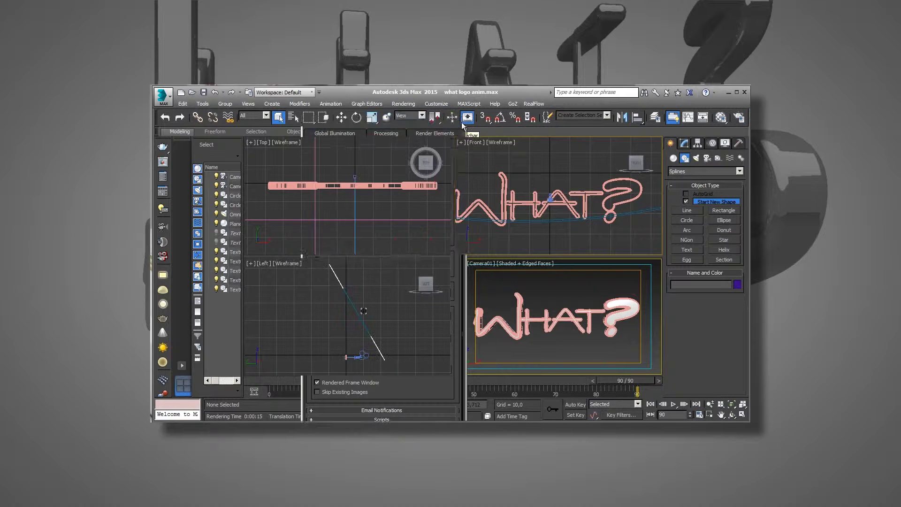
- At frame 85, select all five assembled WHAT? letters
mouse_move(624, 381)
mouse_down()
mouse_move(269, 381)
mouse_move(389, 381)
mouse_move(253, 364)
mouse_move(362, 359)
mouse_move(405, 342)
mouse_move(395, 353)
mouse_move(508, 353)
mouse_move(311, 352)
mouse_move(514, 338)
mouse_move(350, 342)
mouse_move(564, 340)
mouse_up()
click(279, 117)
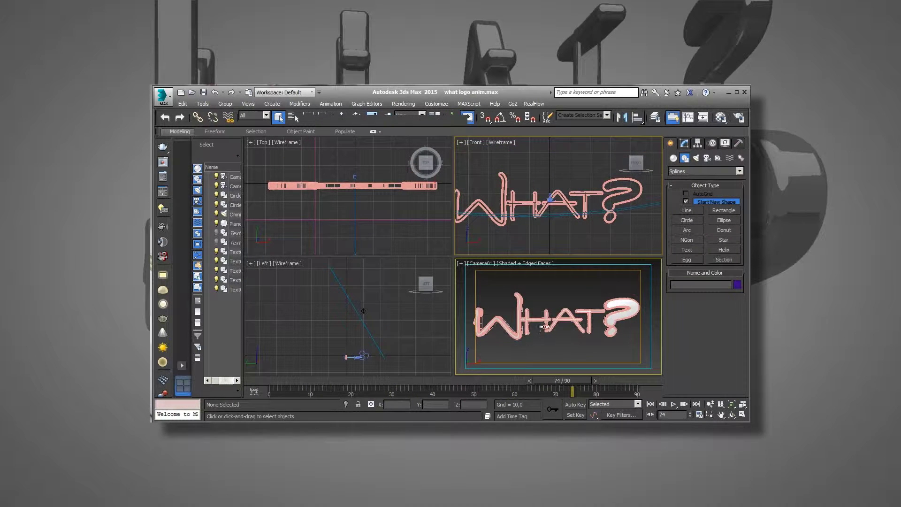
drag(561, 380, 609, 375)
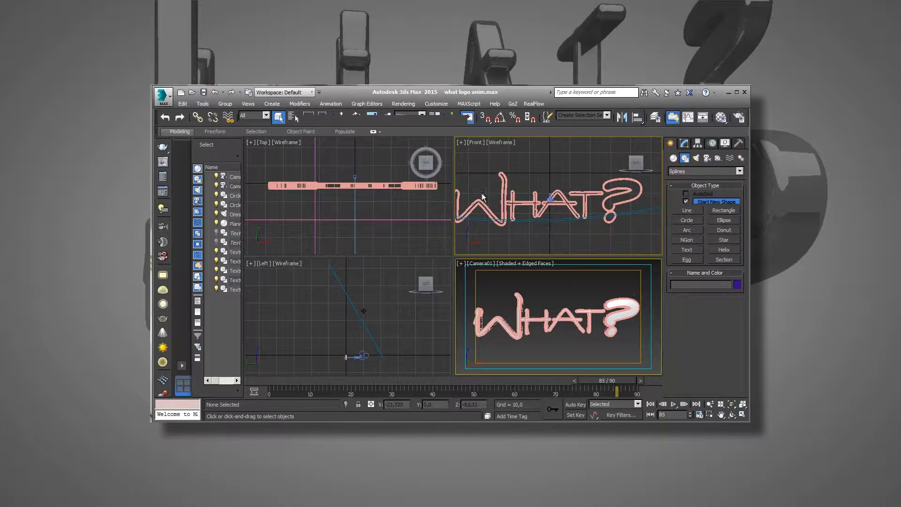
drag(535, 216, 536, 215)
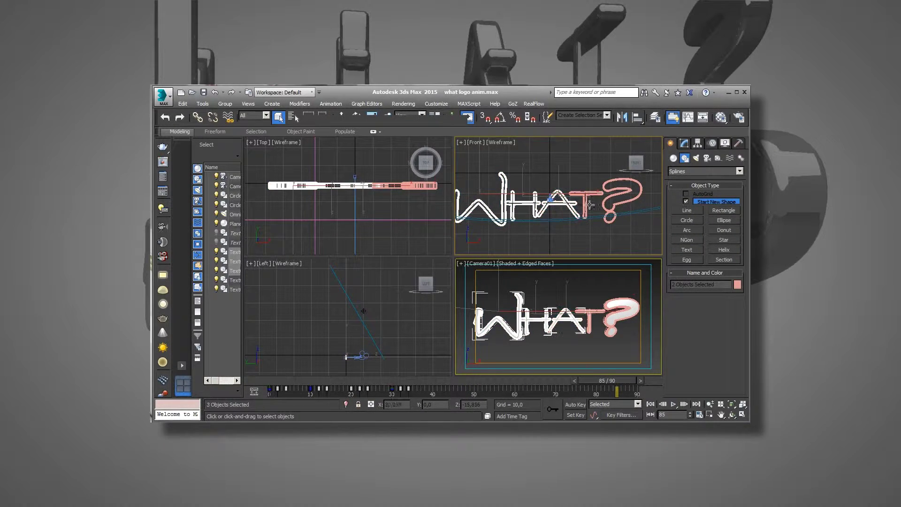
ctrl+click(583, 202)
ctrl+click(616, 203)
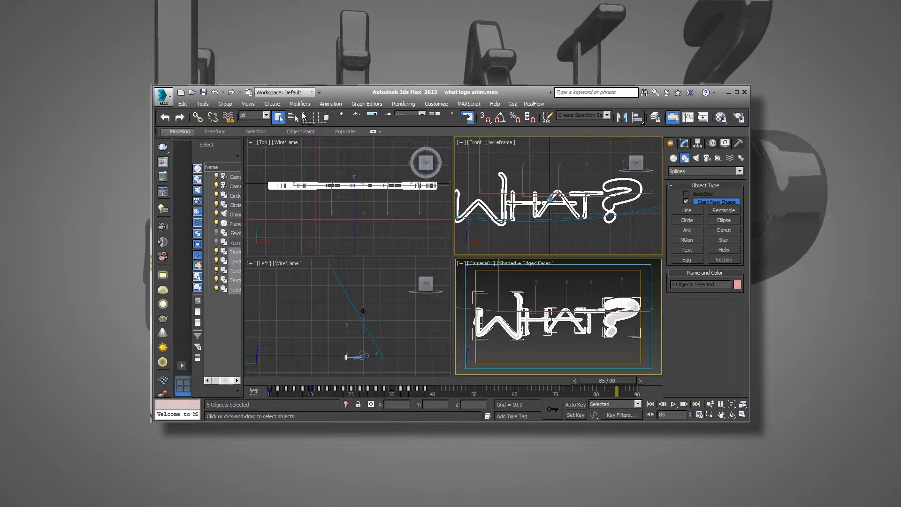
- Shift-move a copy of the five letters upward and confirm the Clone Options
click(341, 118)
drag(480, 169, 478, 112)
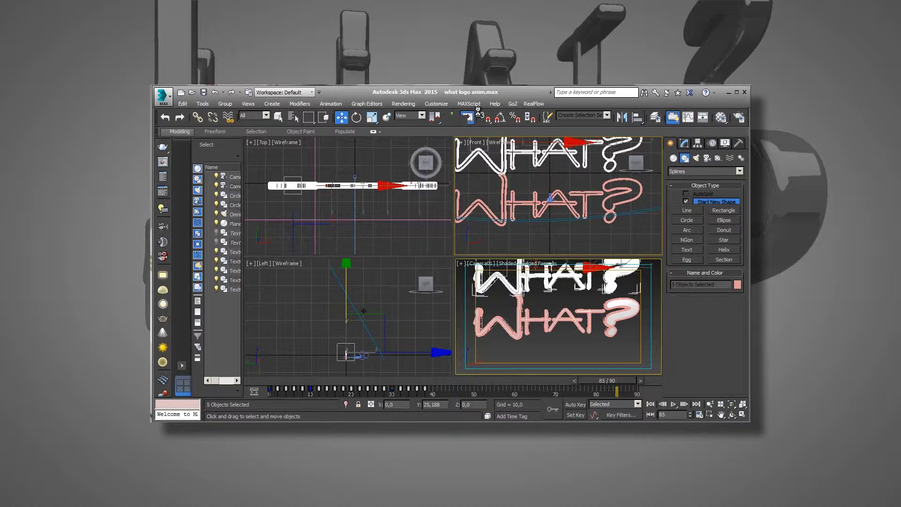
click(452, 296)
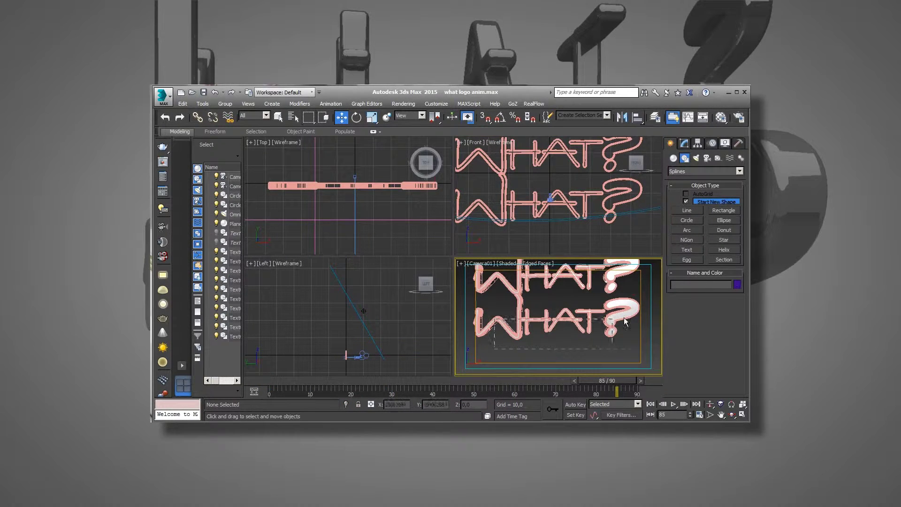
- Select the lower WHAT? letters and delete their animation keys
drag(624, 317, 556, 356)
key(Delete)
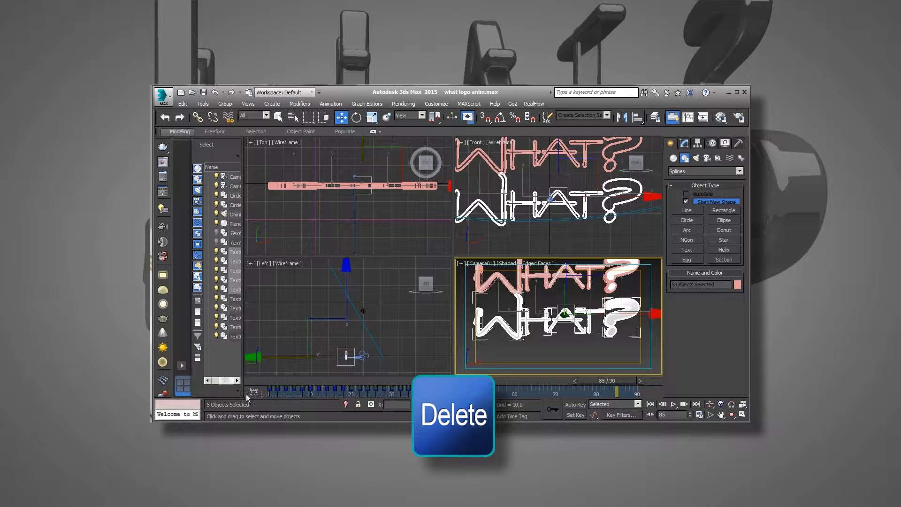
drag(602, 378, 565, 380)
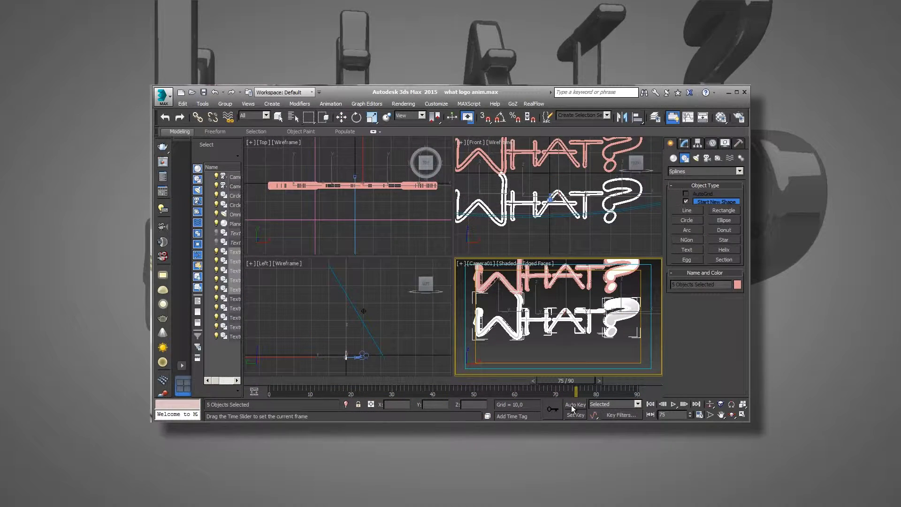
- Select the lower W, type 'hW' in its Text parameter field, then return to frame 0
key(w)
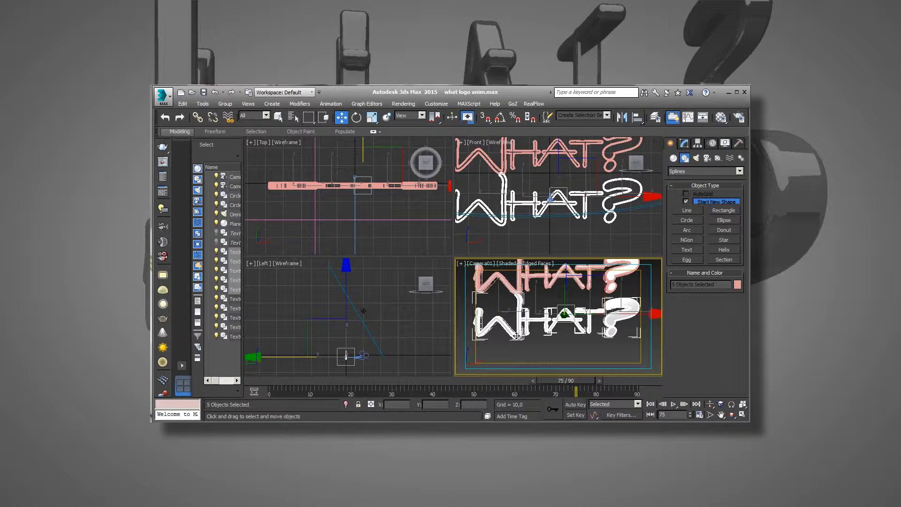
click(516, 336)
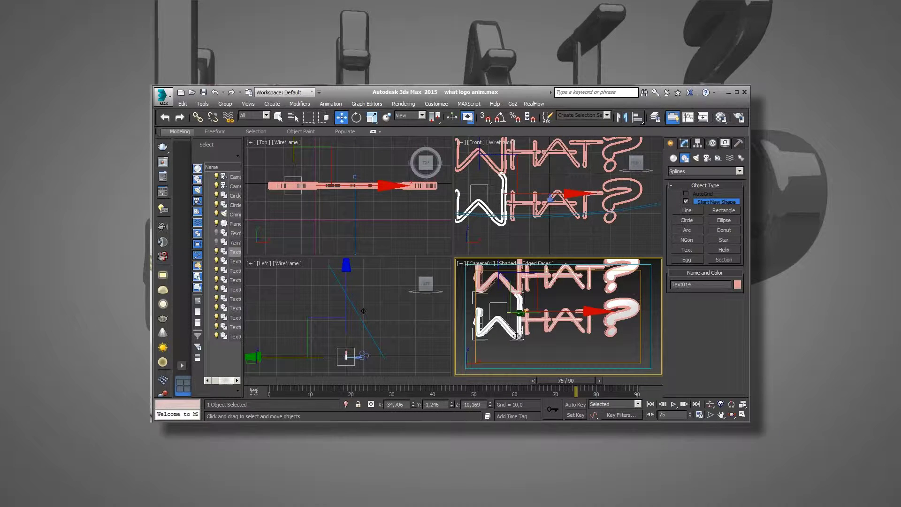
click(683, 143)
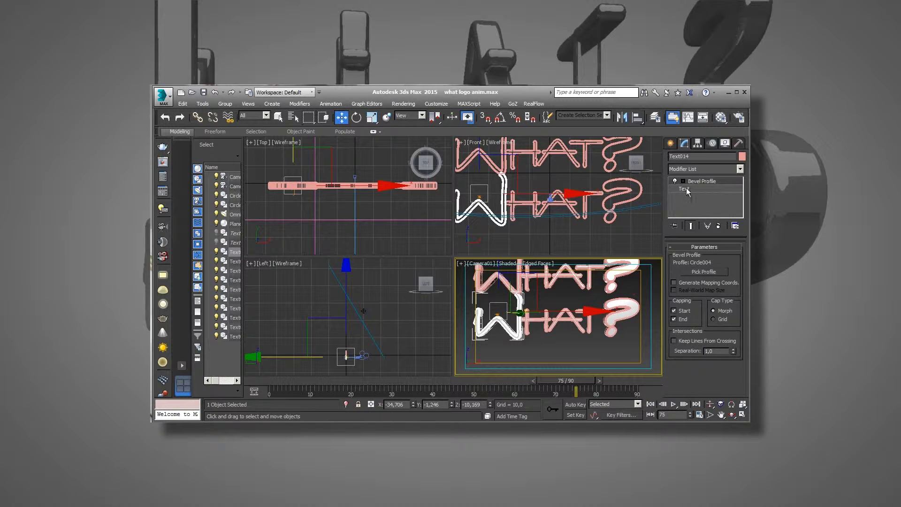
click(685, 189)
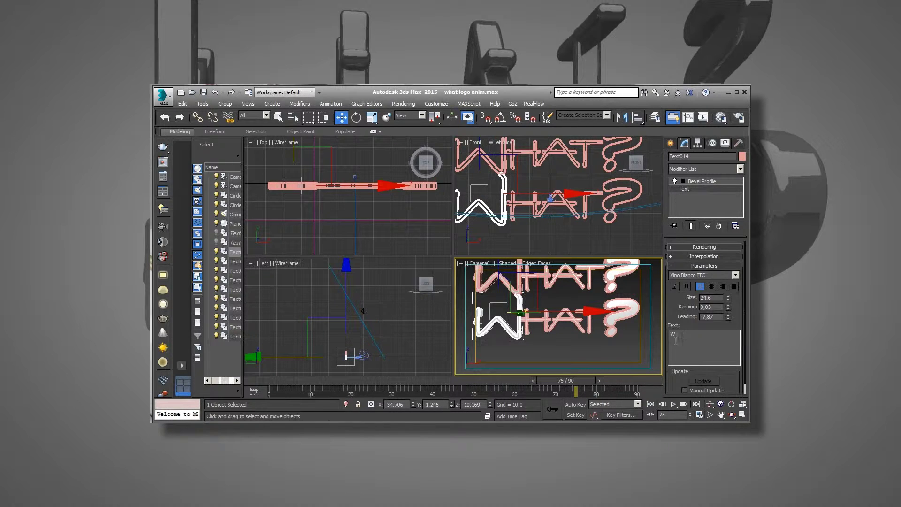
text(h)
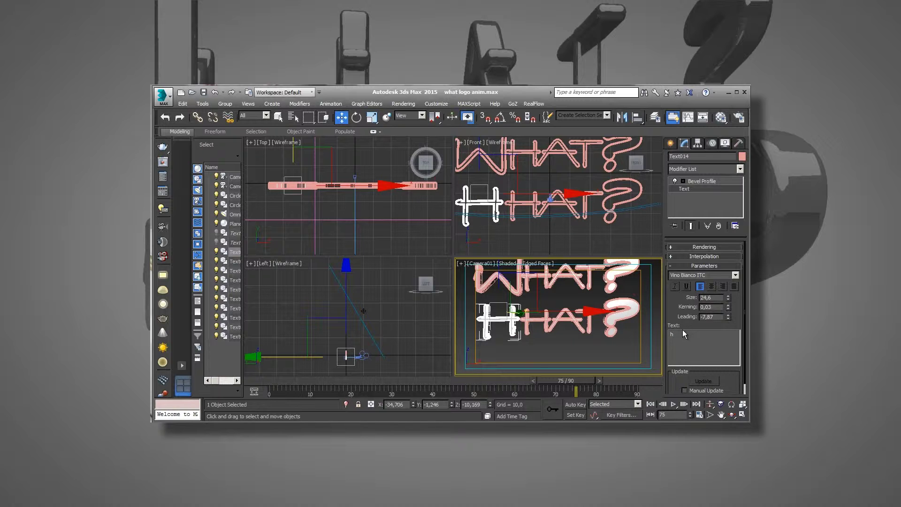
text(W)
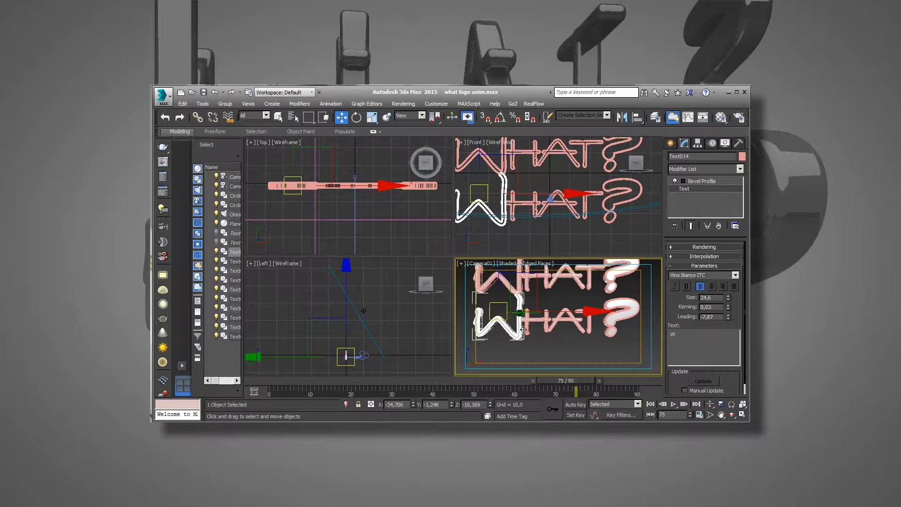
drag(577, 384, 268, 384)
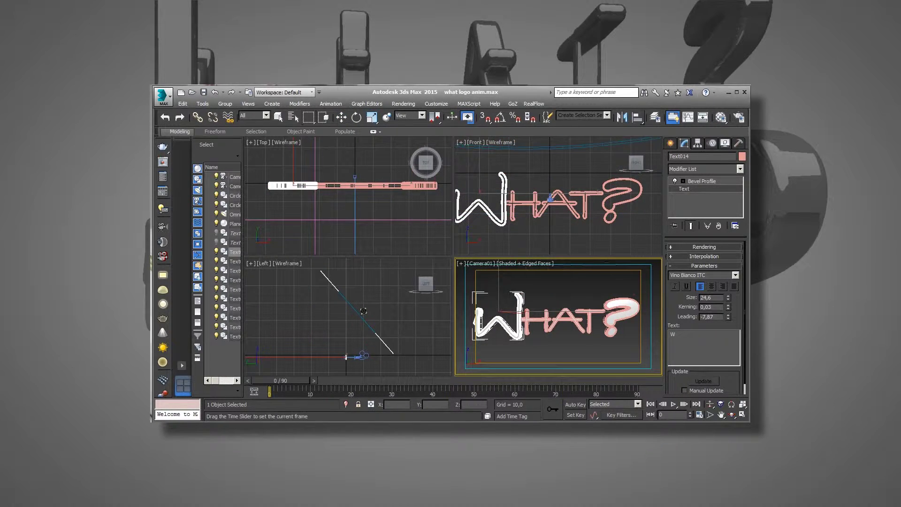
- In the Front viewport, select the lower WHAT? letters and turn on Auto Key at frame 30
key(period)
key(period)
key(period)
key(w)
right_click(484, 244)
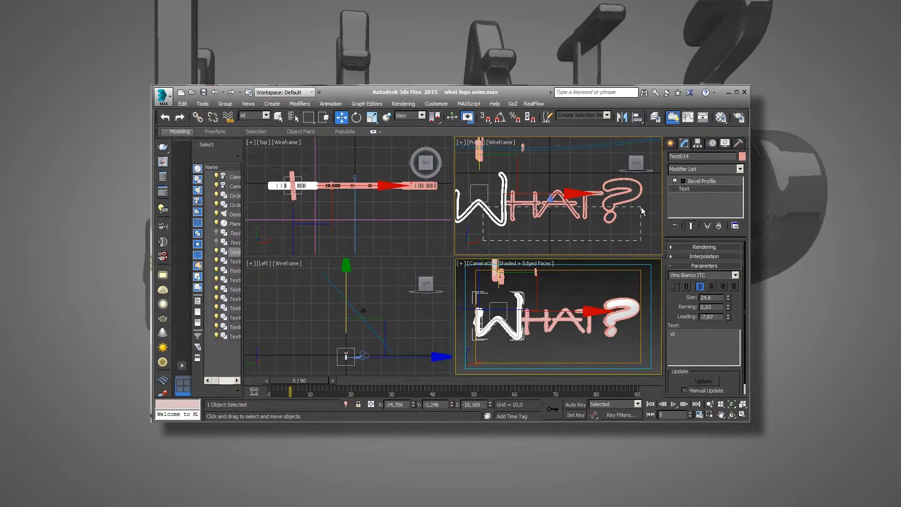
drag(642, 211, 642, 212)
drag(289, 381, 362, 371)
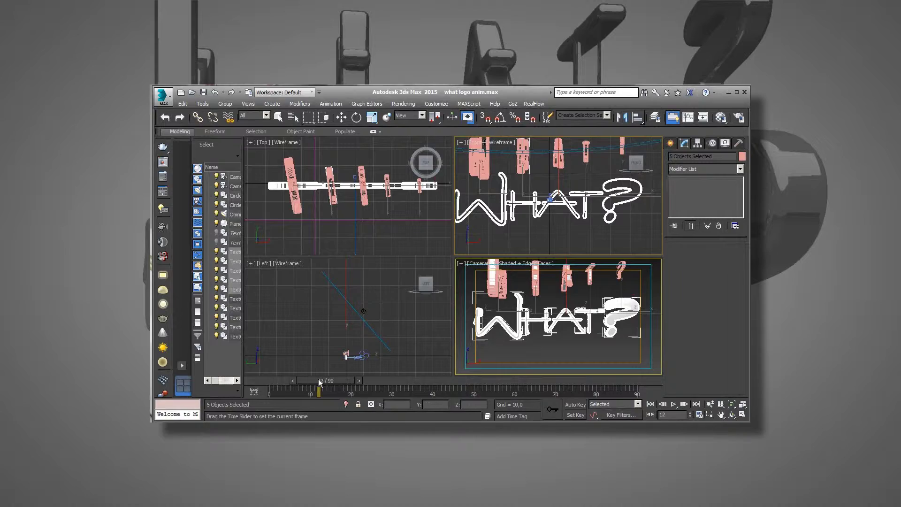
drag(362, 370, 386, 368)
key(w)
click(575, 404)
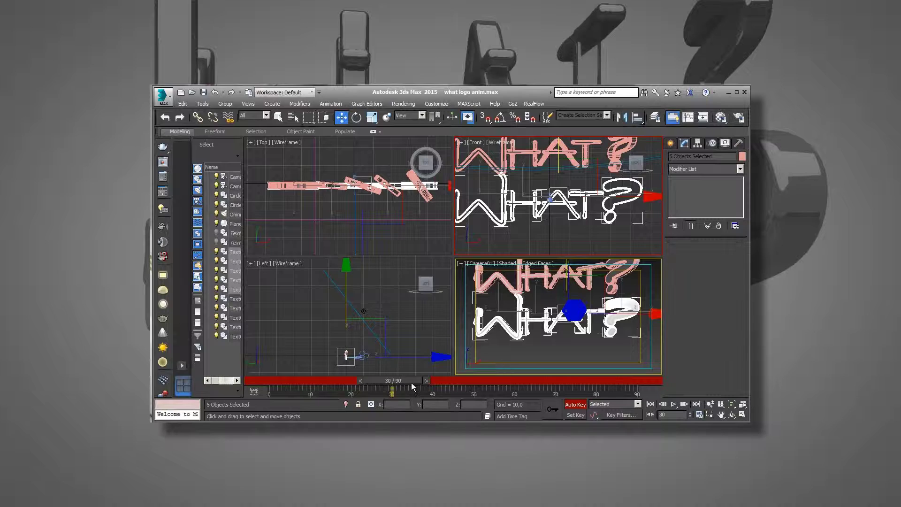
- At frame 0, rotate the five letters edge-on and scrub to preview them spinning into place
drag(411, 382, 239, 385)
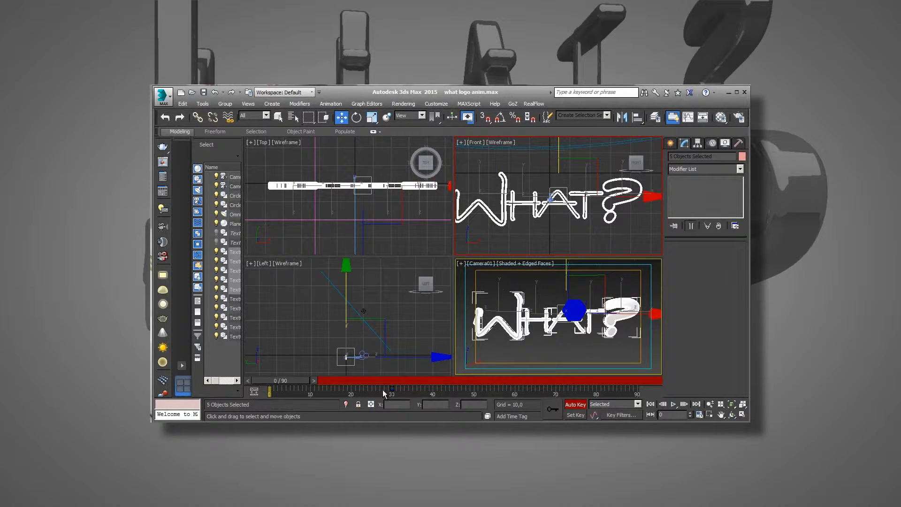
click(356, 117)
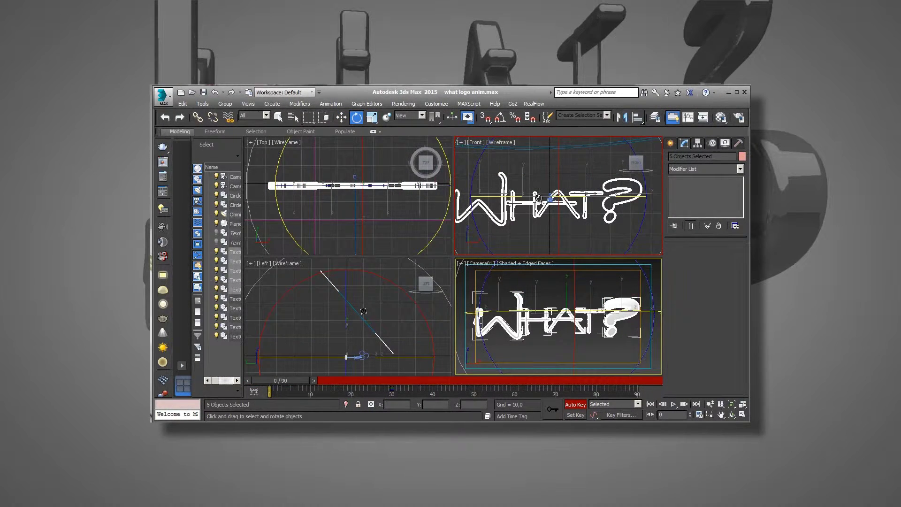
drag(555, 196, 431, 214)
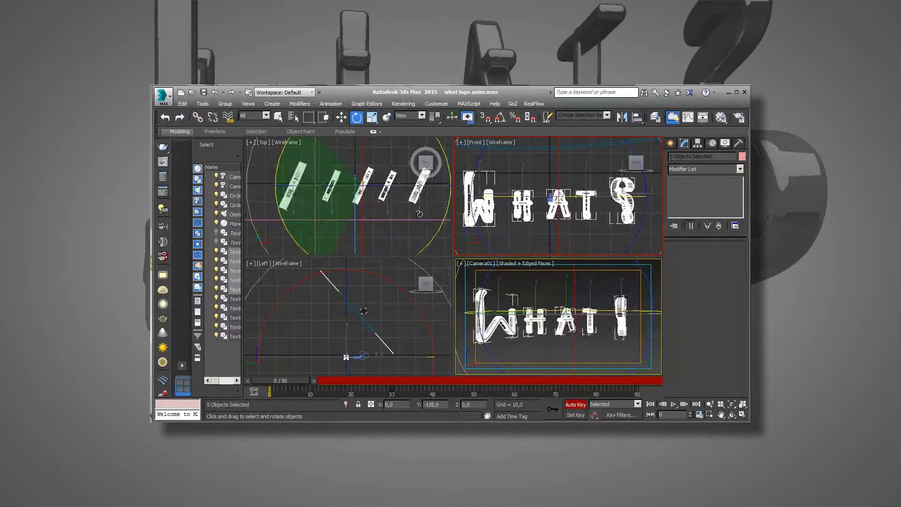
drag(431, 214, 439, 214)
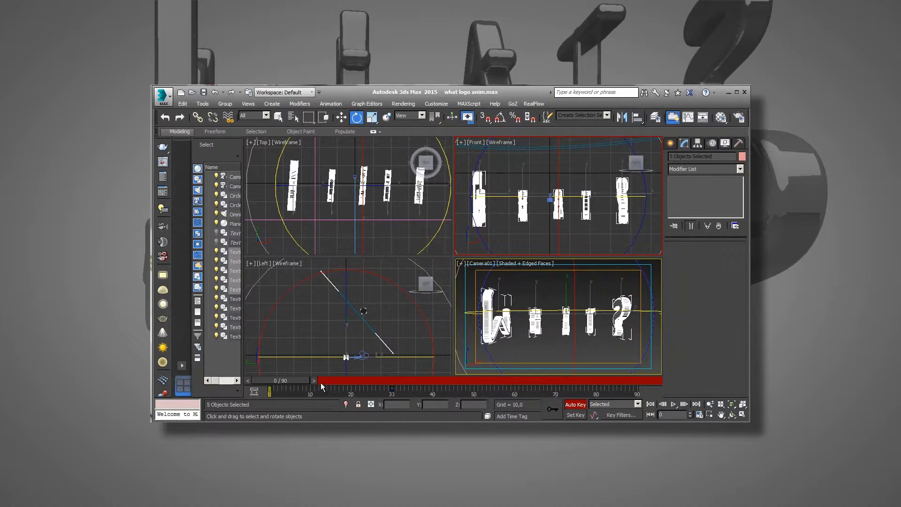
mouse_move(283, 380)
mouse_down()
mouse_move(255, 363)
mouse_move(429, 350)
mouse_move(320, 348)
mouse_up()
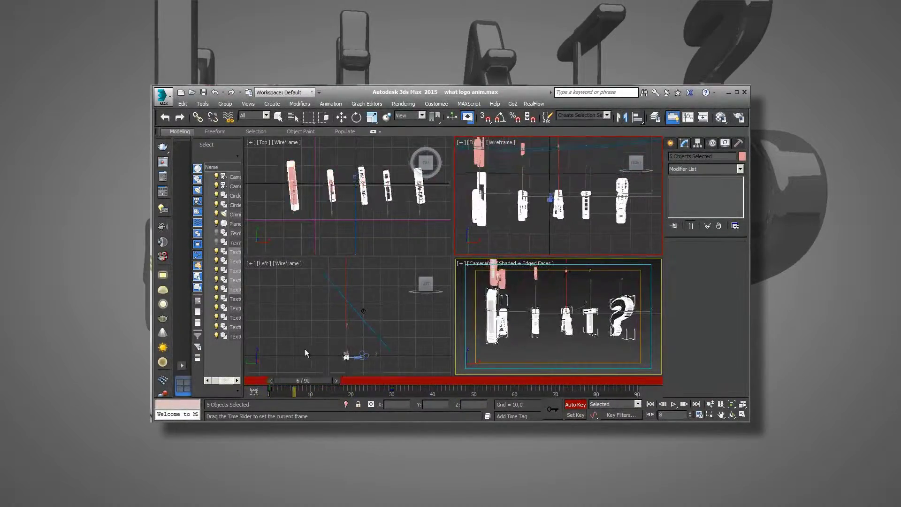
- Try a 115% uniform scale on the letters via the type-in, then undo it
key(e)
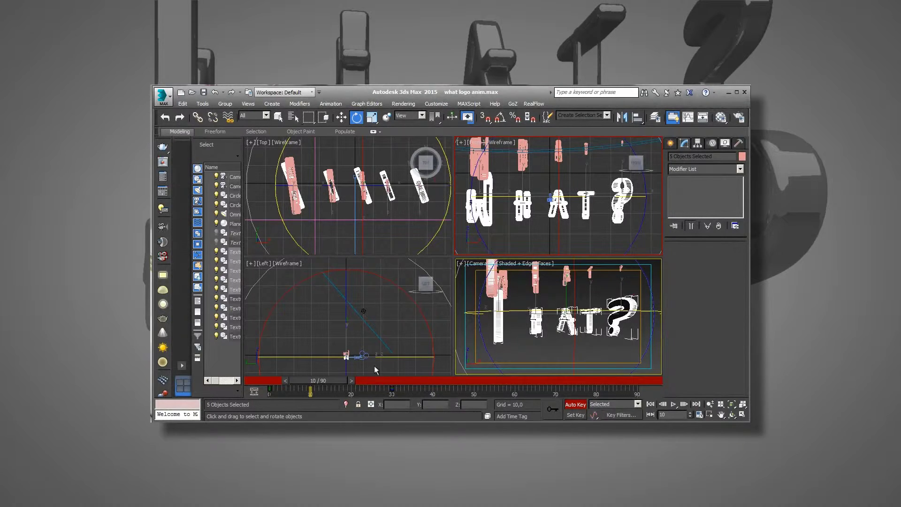
click(372, 118)
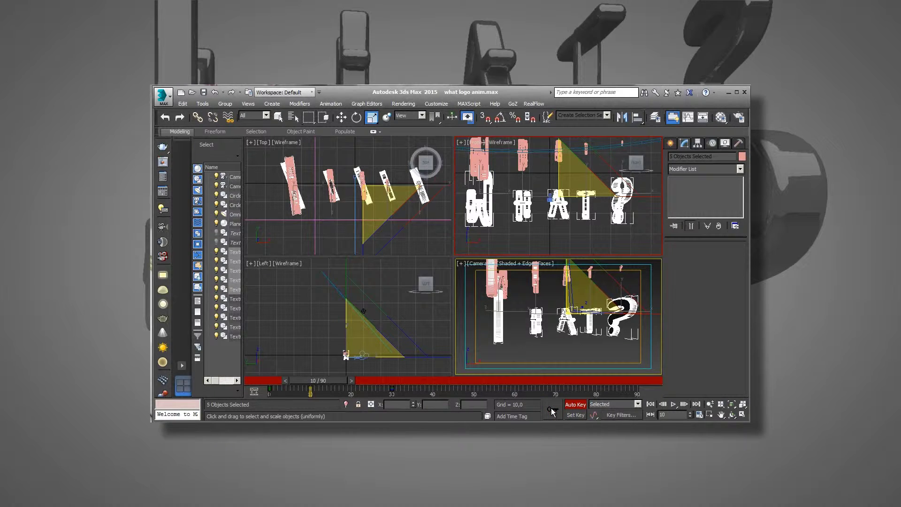
drag(333, 380, 323, 385)
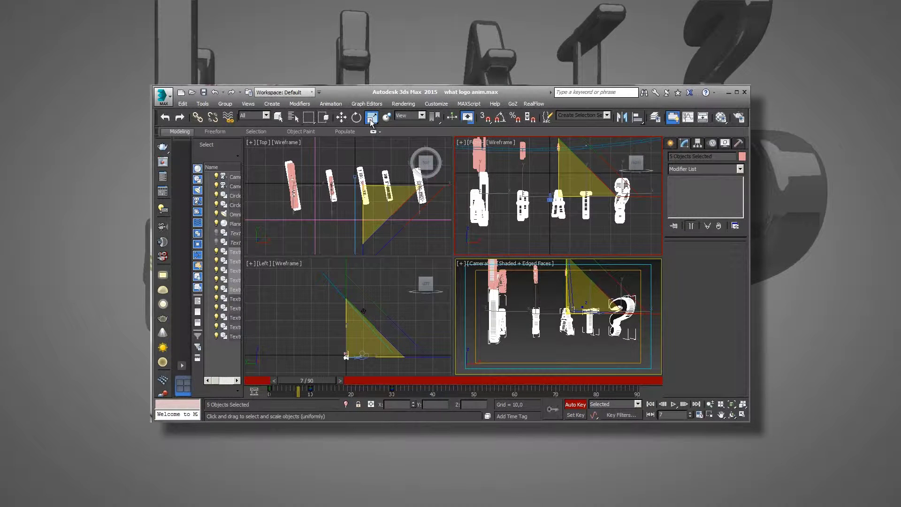
right_click(371, 123)
drag(572, 287, 406, 261)
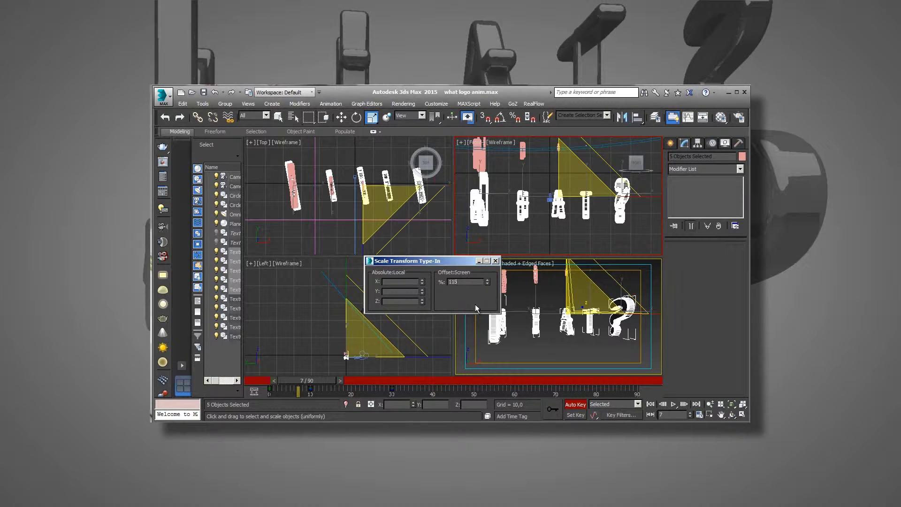
key(Return)
click(495, 260)
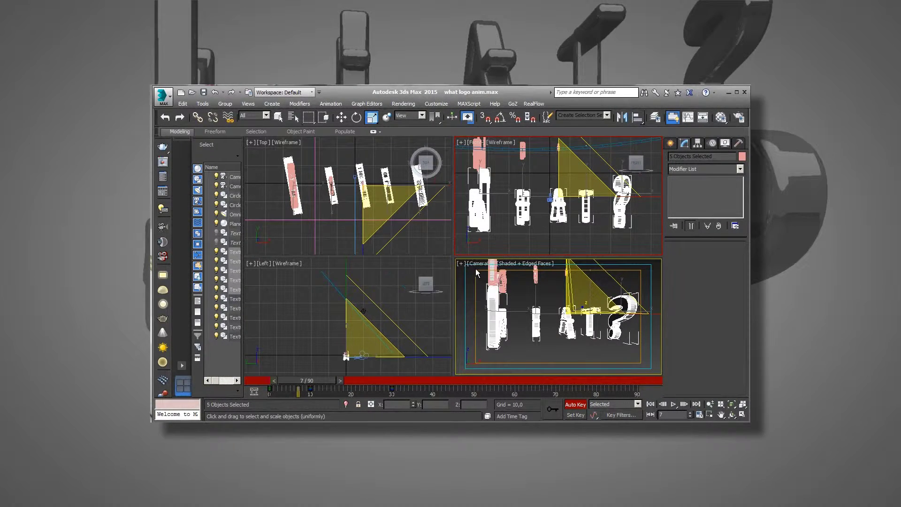
key(ctrl+z)
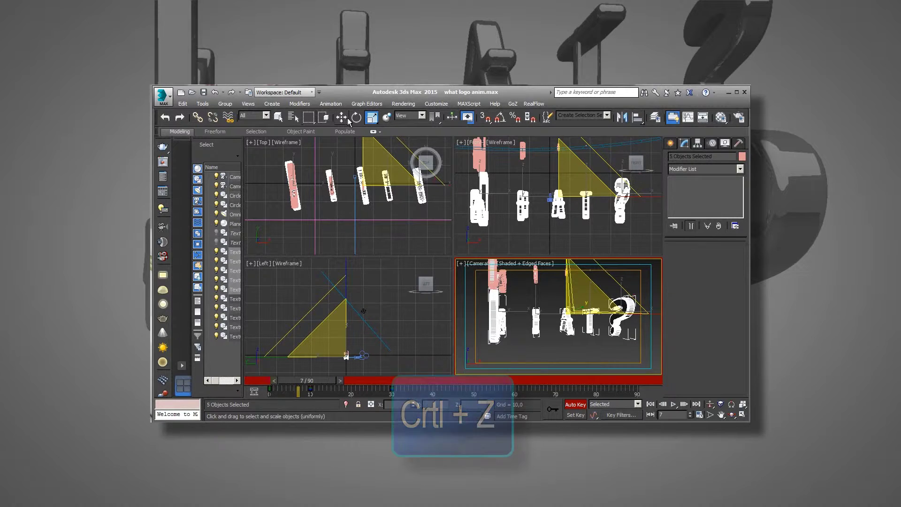
- Scale the five letters larger than normal at frame 7
click(356, 118)
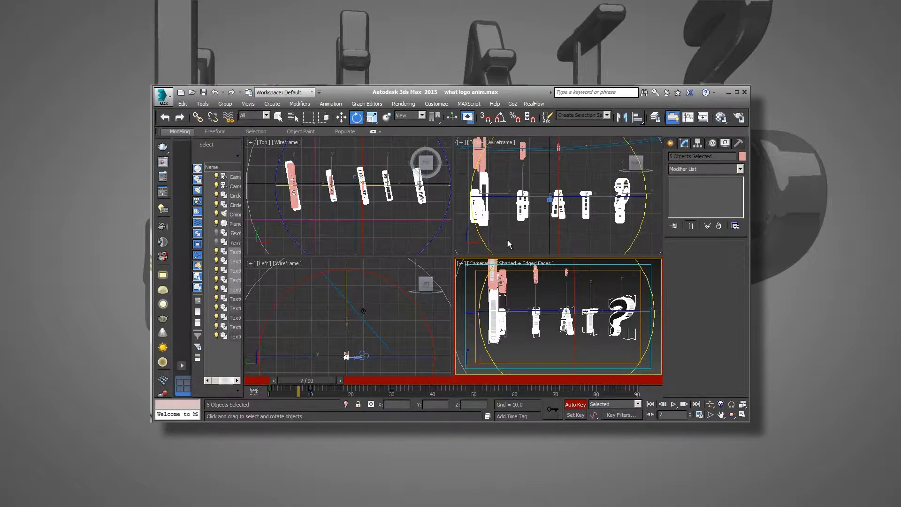
click(372, 117)
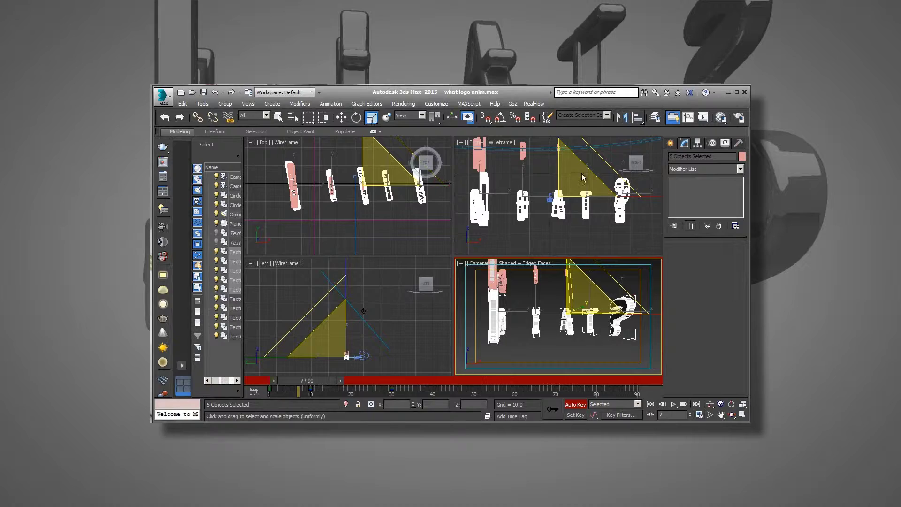
drag(328, 347, 391, 347)
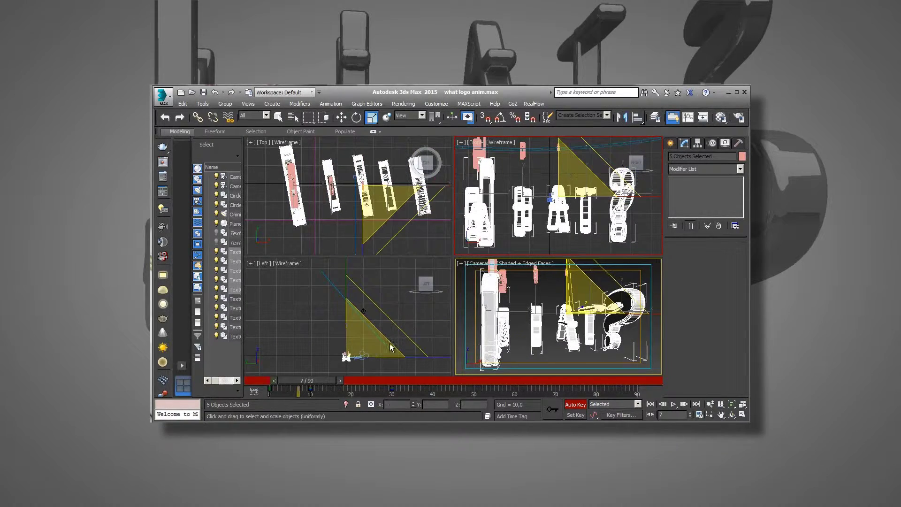
drag(327, 385, 280, 381)
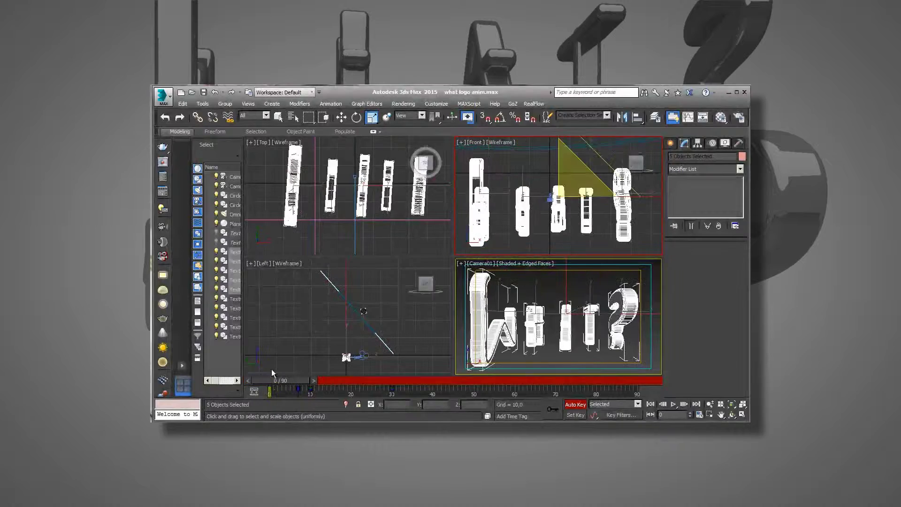
- Set the letters' scale offset to 0% at frame 0 and preview them growing from nothing
right_click(371, 118)
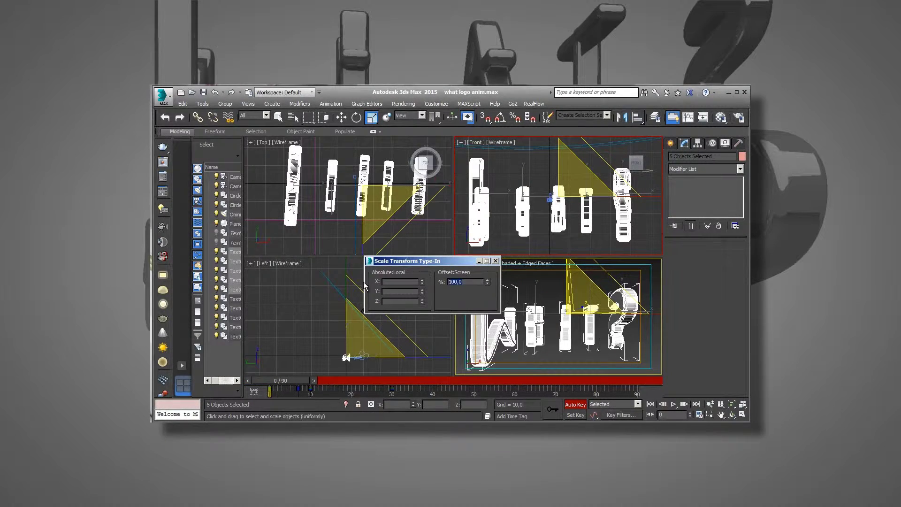
text(0)
key(Return)
mouse_move(290, 381)
mouse_down()
mouse_move(313, 370)
mouse_move(380, 368)
mouse_move(236, 367)
mouse_move(388, 367)
mouse_move(346, 368)
mouse_up()
key(r)
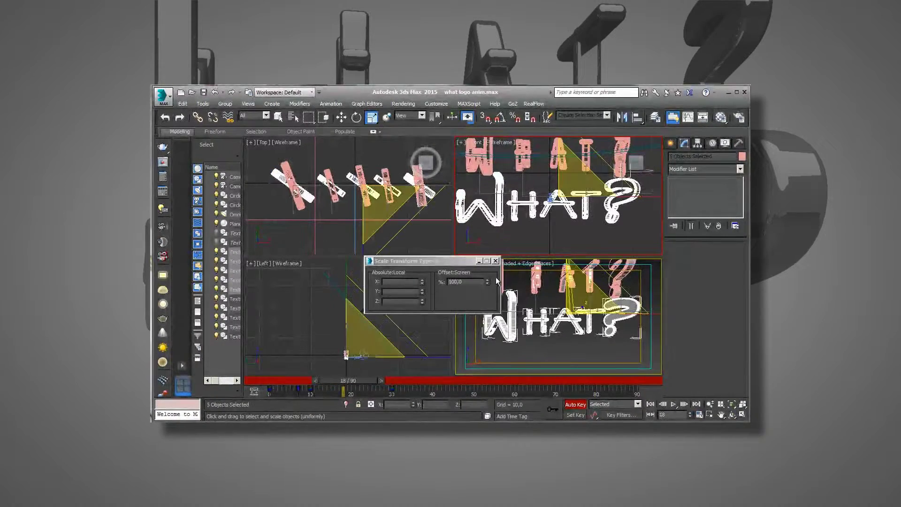
click(495, 261)
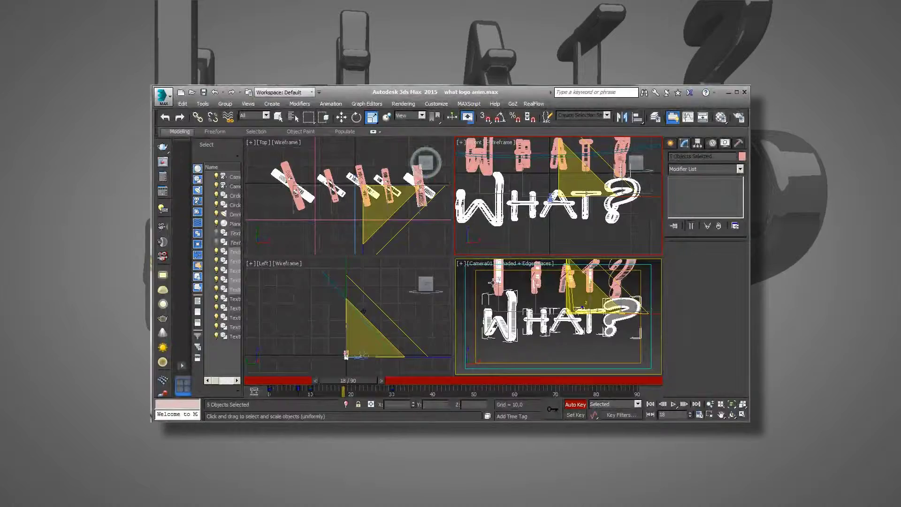
click(498, 282)
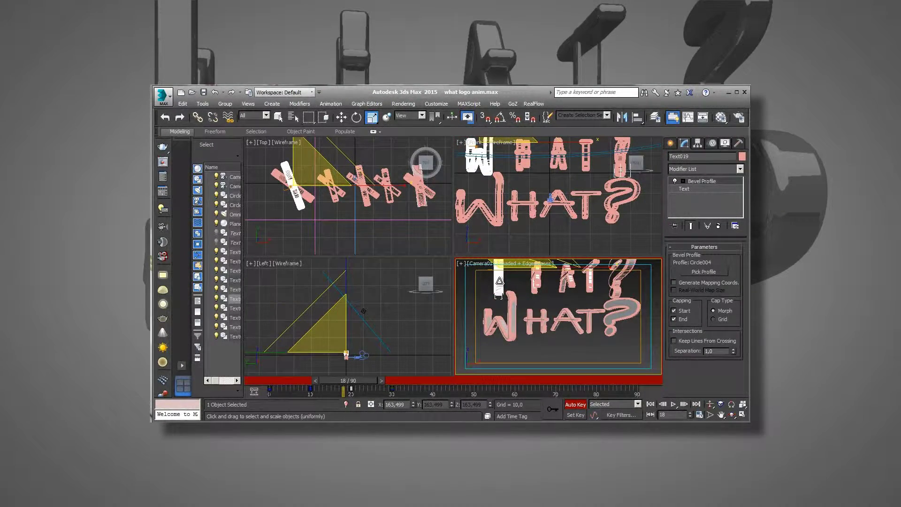
- Select the lower H and shift its keys to start one frame after the W
click(534, 281)
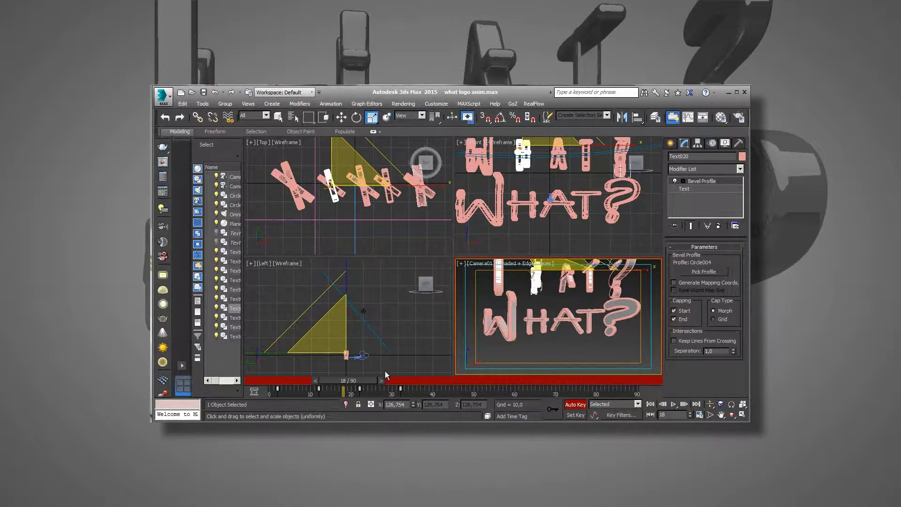
click(505, 326)
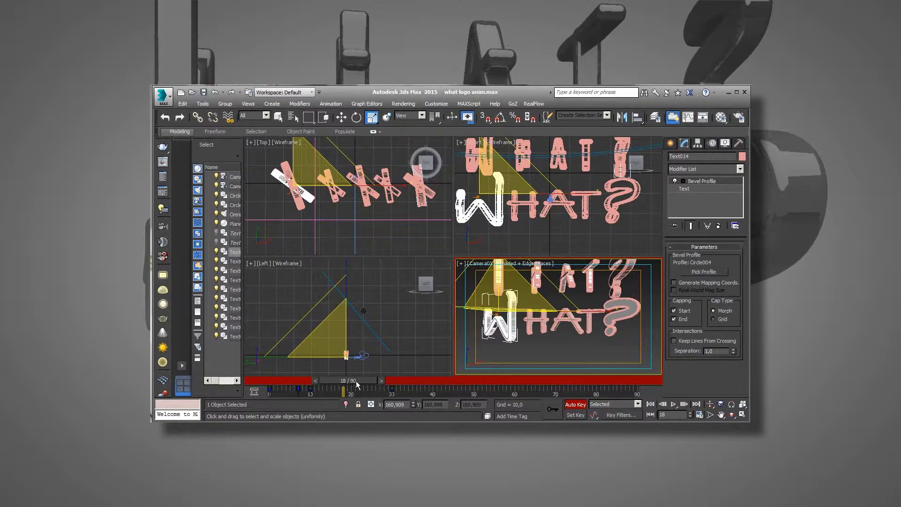
click(542, 323)
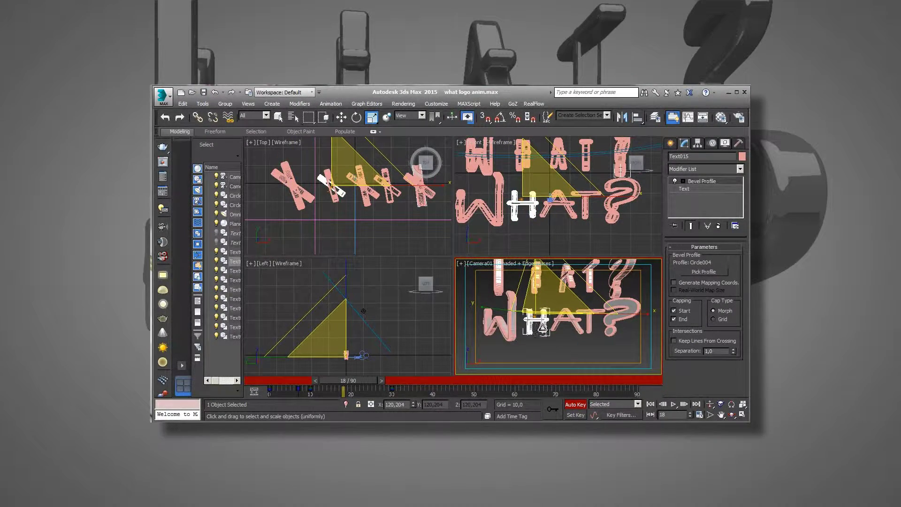
mouse_move(407, 395)
mouse_down()
mouse_move(264, 390)
mouse_move(277, 389)
mouse_up()
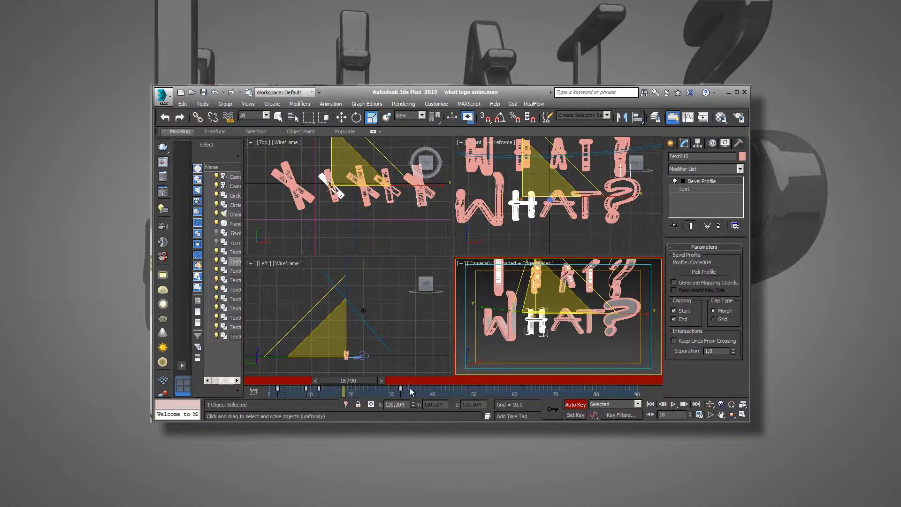
drag(277, 388, 278, 388)
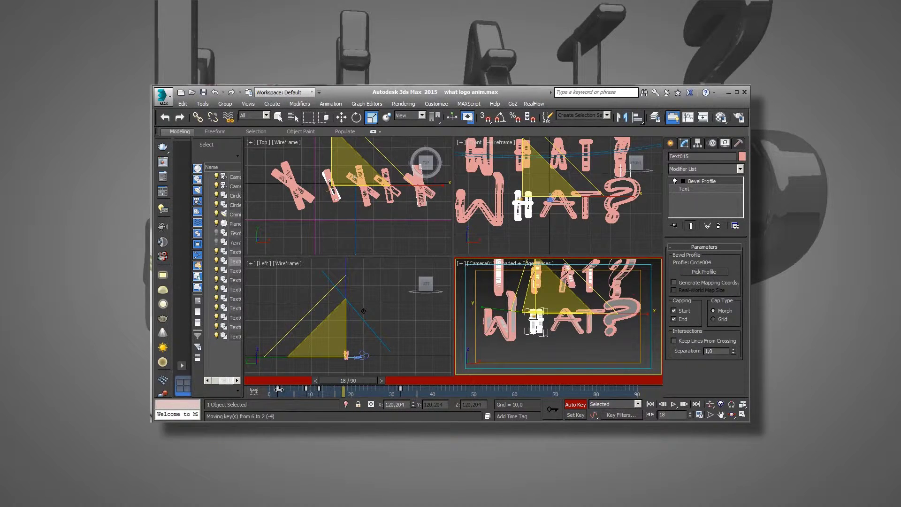
- Offset the A, T and ? keys to later frames and scrub to preview the stagger
click(568, 319)
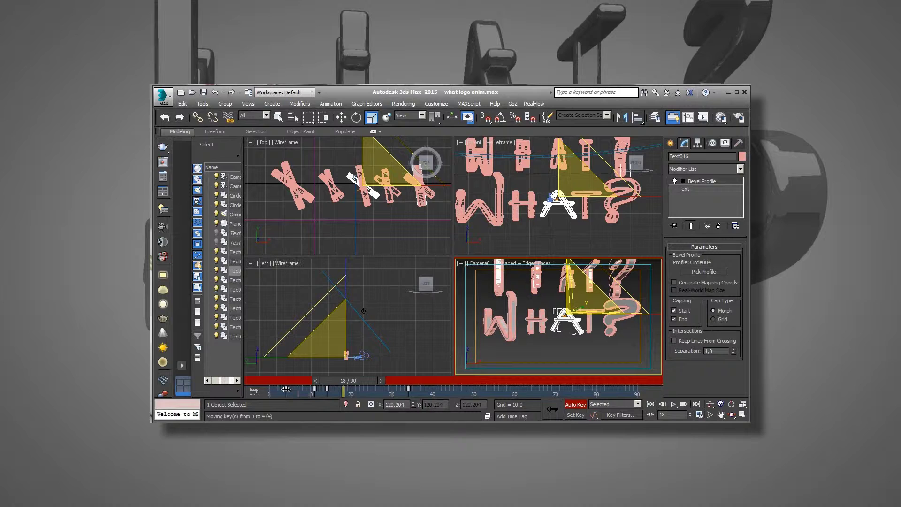
click(589, 326)
drag(400, 396, 238, 403)
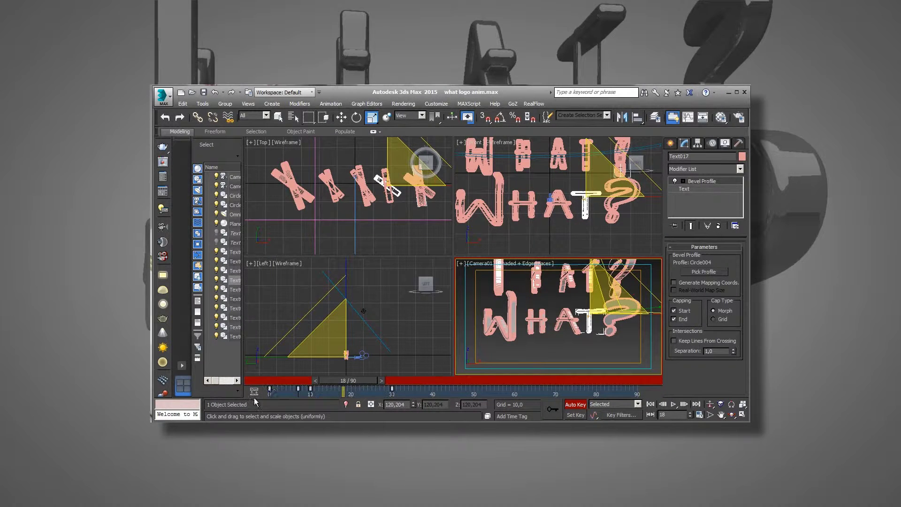
click(622, 319)
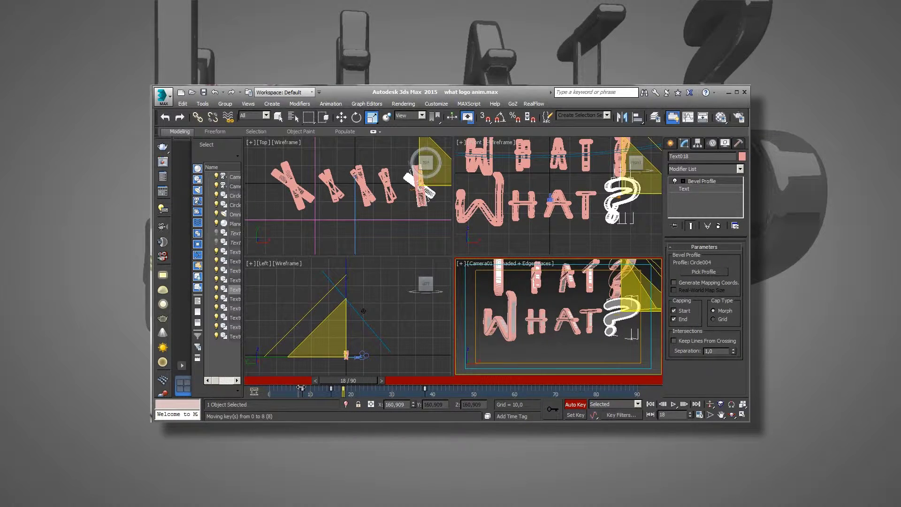
mouse_move(352, 384)
mouse_down()
mouse_move(424, 380)
mouse_move(295, 383)
mouse_move(456, 381)
mouse_move(281, 381)
mouse_move(469, 380)
mouse_move(267, 382)
mouse_move(548, 389)
mouse_move(319, 390)
mouse_move(447, 393)
mouse_move(506, 374)
mouse_move(343, 378)
mouse_move(547, 368)
mouse_up()
key(r)
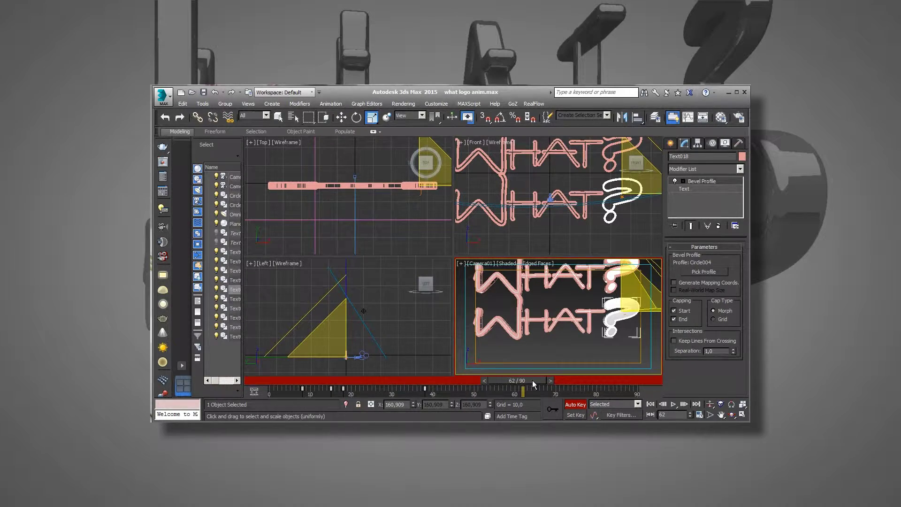
mouse_move(532, 381)
mouse_down()
mouse_move(237, 383)
mouse_move(484, 380)
mouse_up()
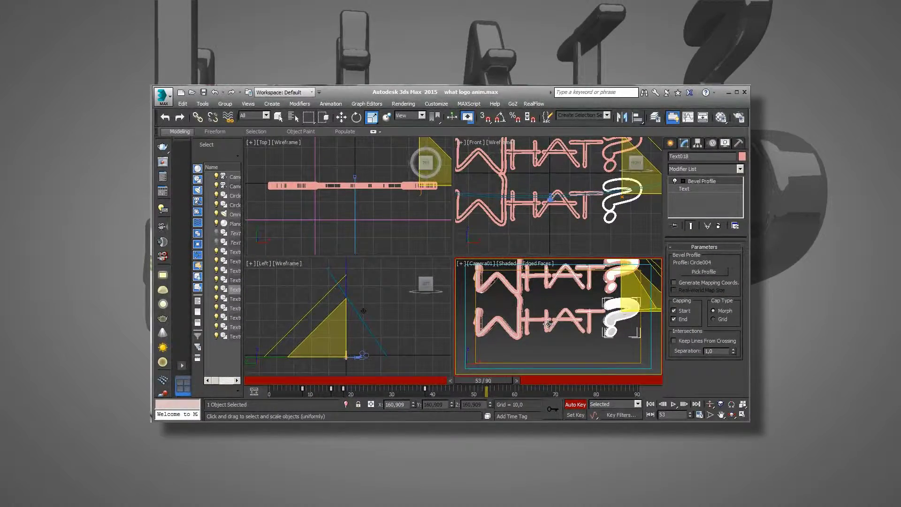
mouse_move(476, 380)
mouse_down()
mouse_move(447, 379)
mouse_move(511, 359)
mouse_move(456, 374)
mouse_move(519, 378)
mouse_up()
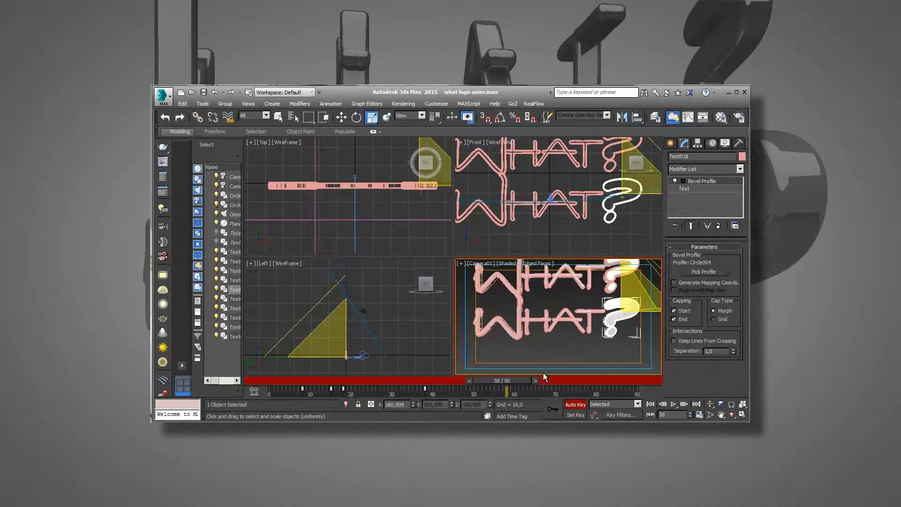